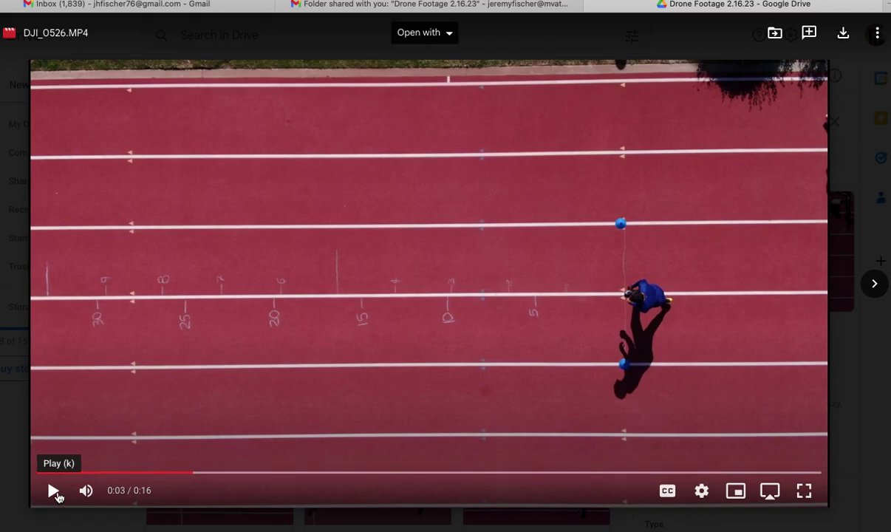
# Play DJI_0526.MP4, pause it, jump back to 0:08, then step to the next video.
pyautogui.click(54, 490)
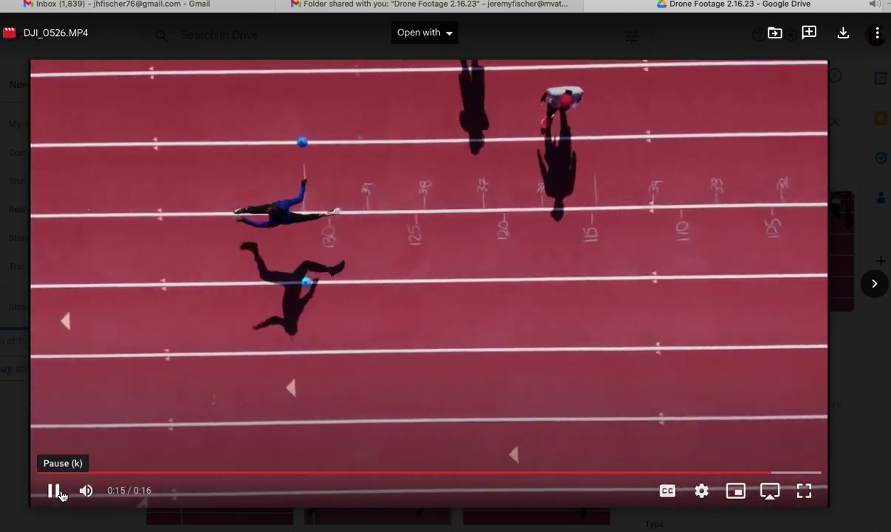
pyautogui.click(58, 494)
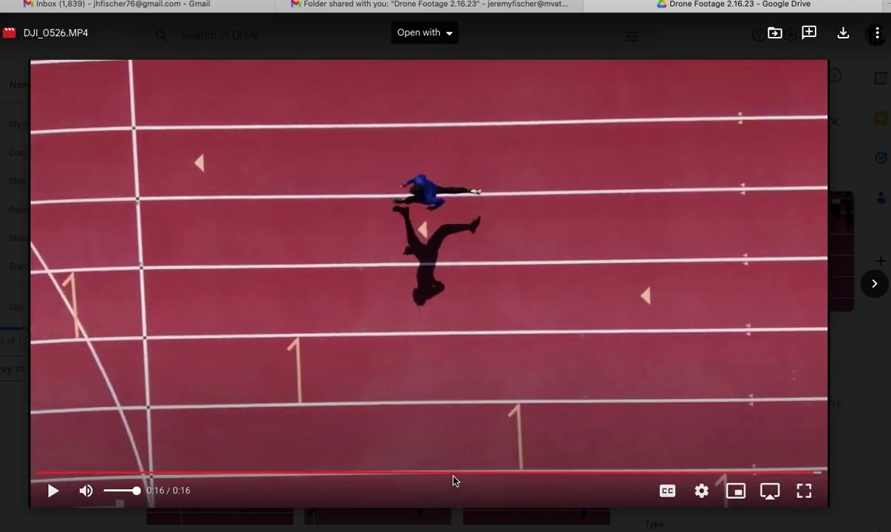
pyautogui.click(458, 473)
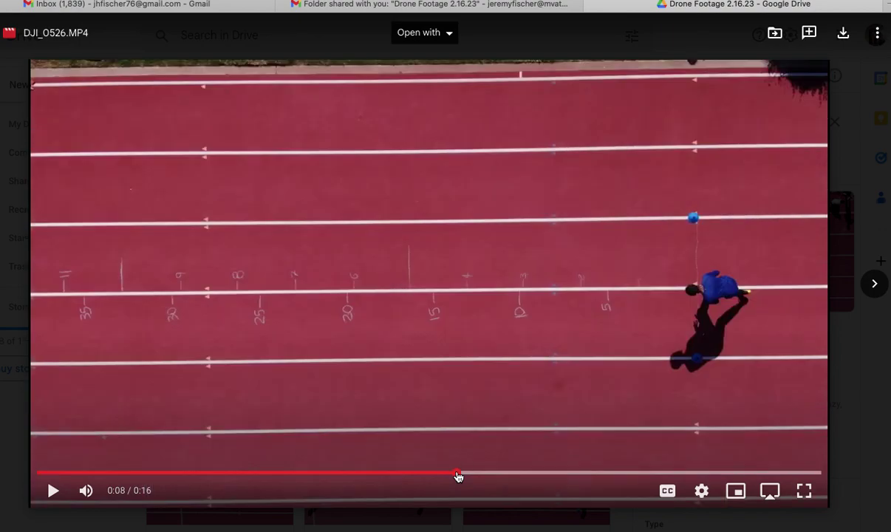
pyautogui.press('Right')
pyautogui.press('Right')
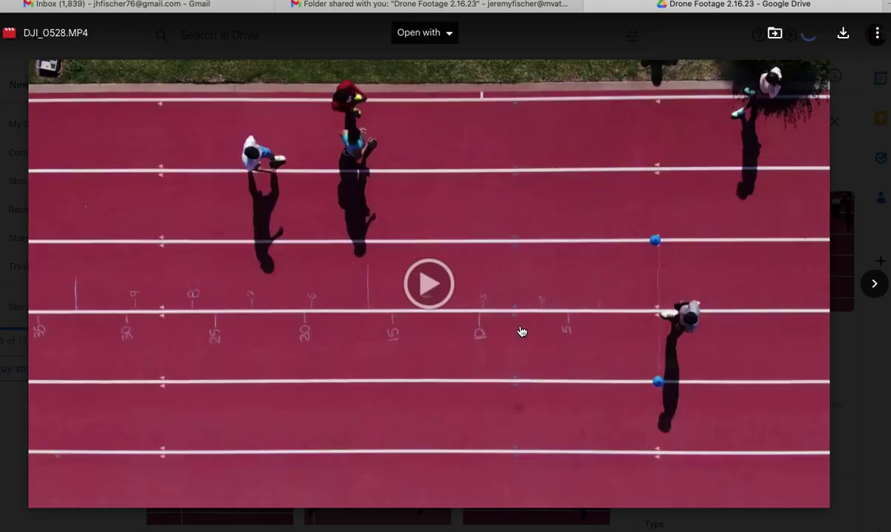
# Reopen DJI_0526.MP4 from the folder grid, play it from the start, then pause it.
pyautogui.click(21, 34)
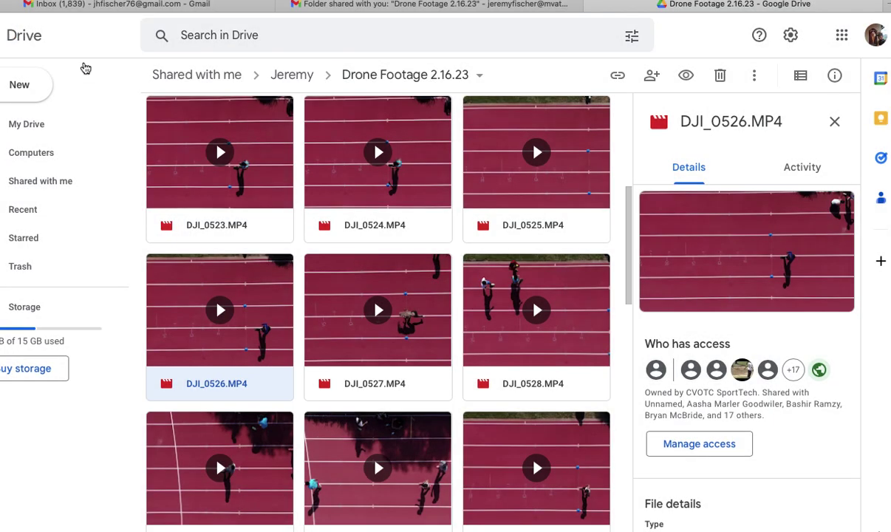
pyautogui.doubleClick(257, 325)
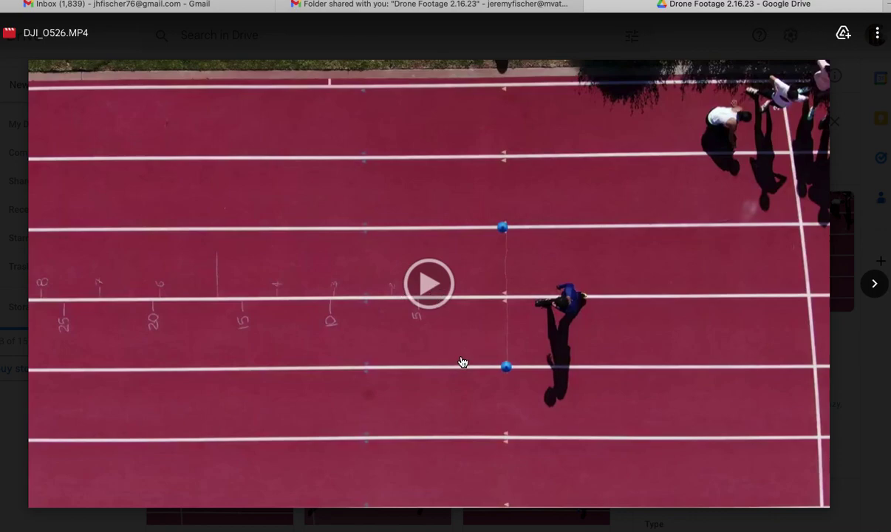
pyautogui.click(433, 297)
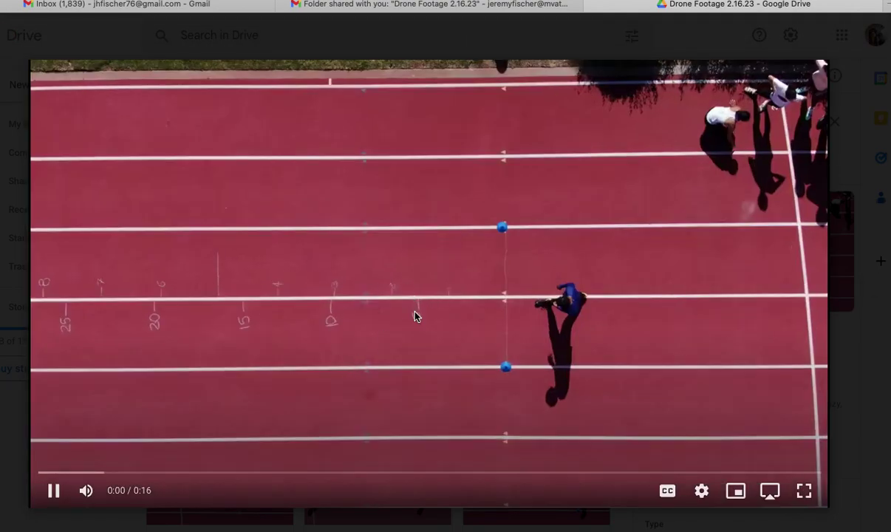
pyautogui.click(53, 490)
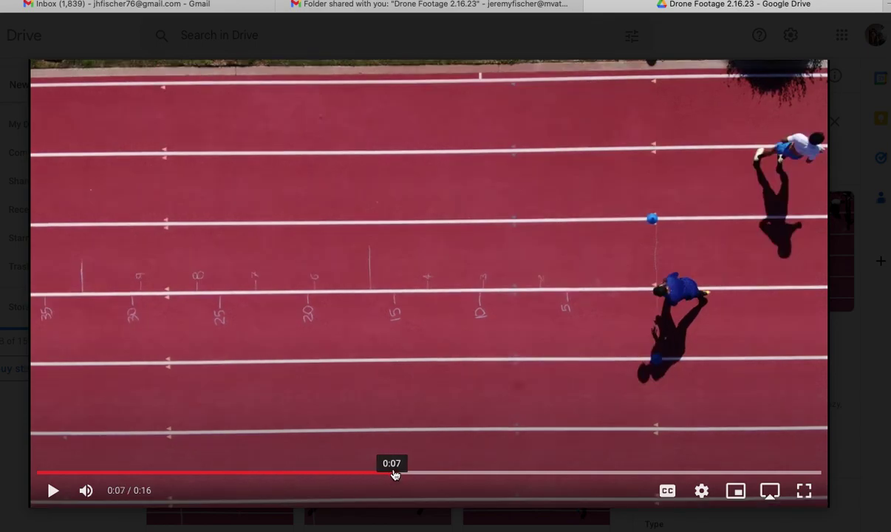
# Scrub the paused clip from 0:07 to 0:11, with the athlete near chalk marker 15.
pyautogui.moveTo(395, 474); pyautogui.dragTo(521, 479)
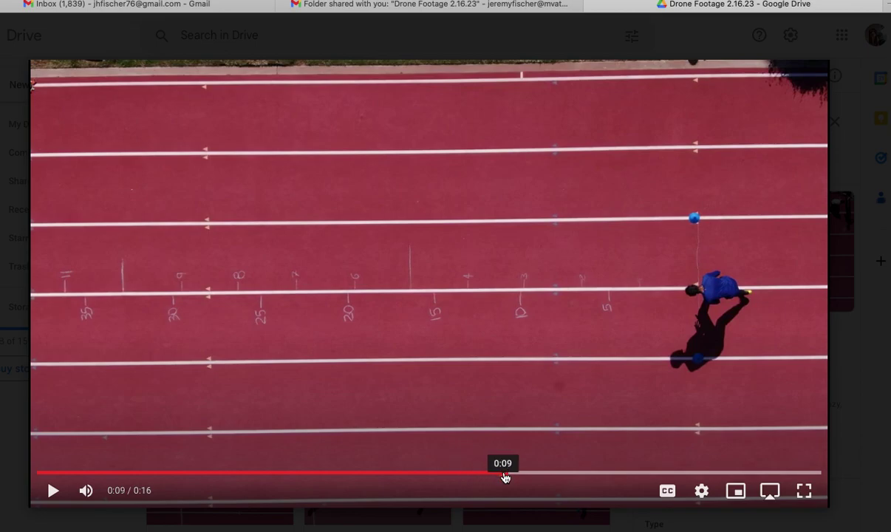
pyautogui.moveTo(521, 479); pyautogui.dragTo(589, 476)
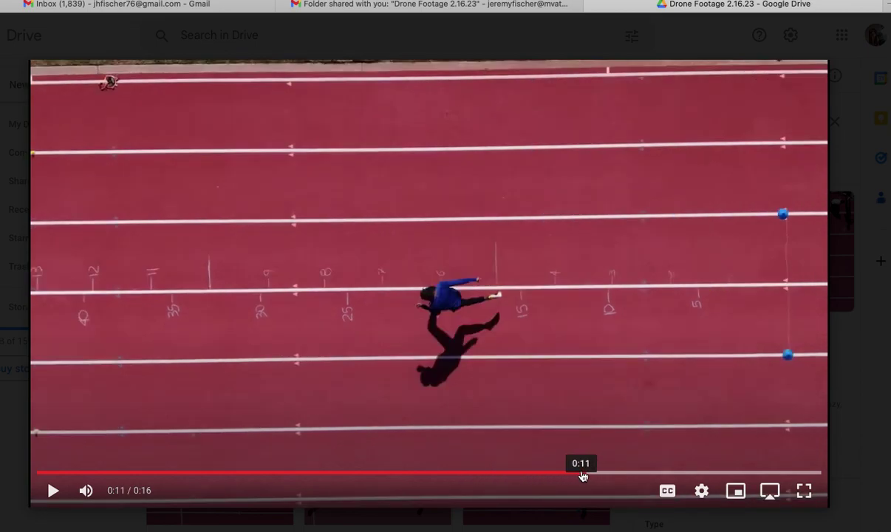